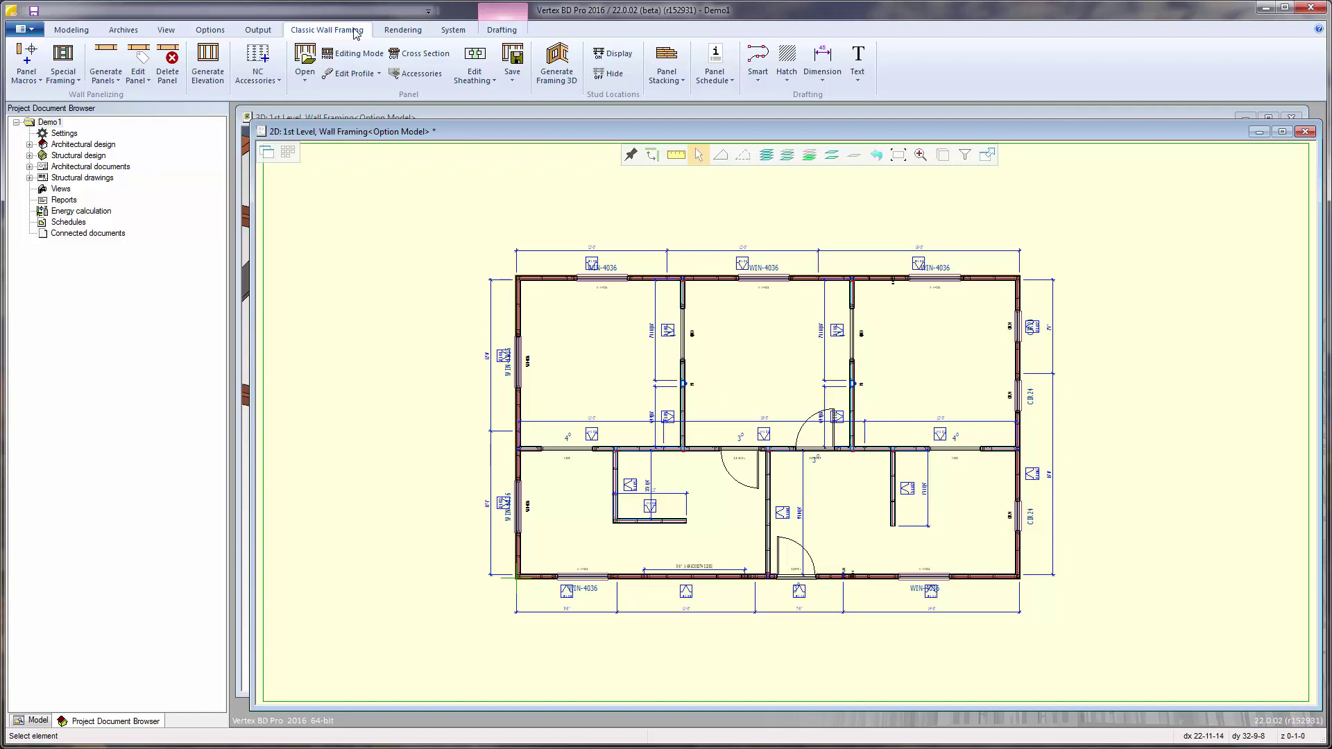
# Switch to the Output ribbon to show the Collect and Report commands beside the framing plan
pyautogui.click(258, 31)
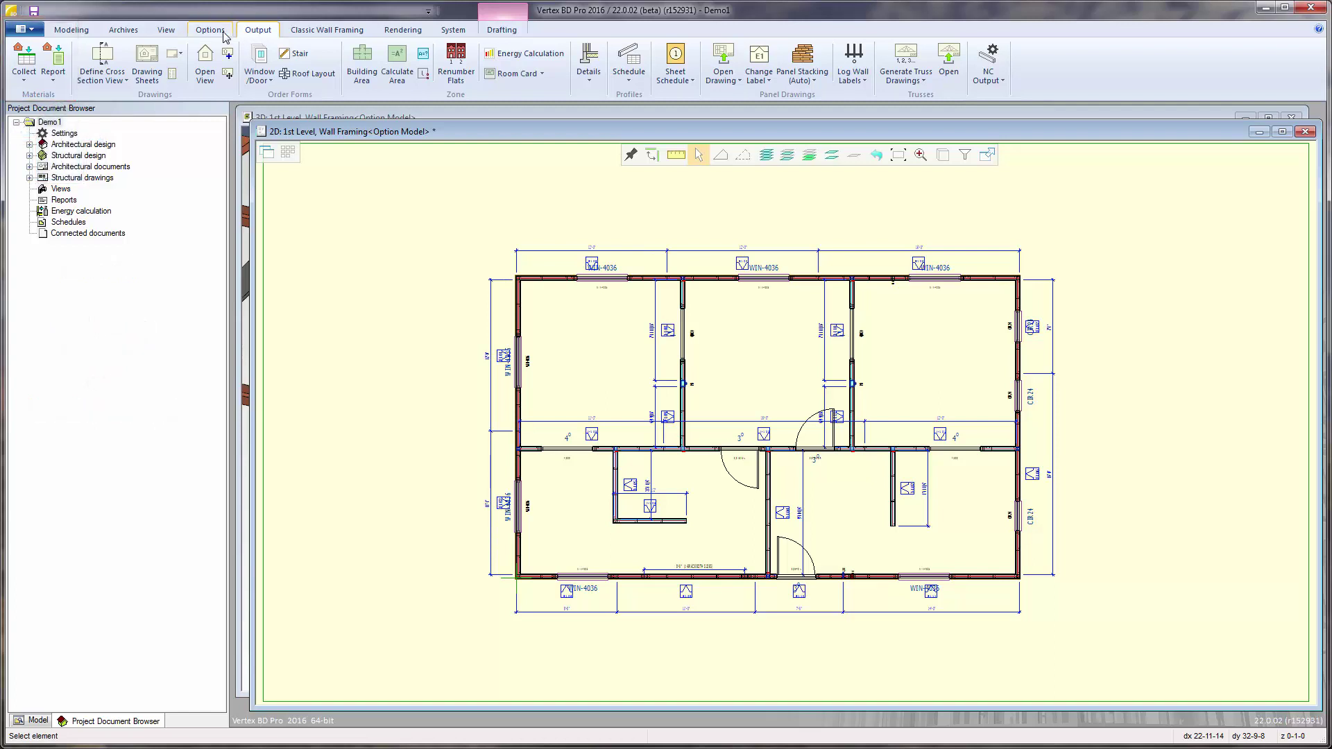
# Collect materials from all drawing-model pairs into the database, accepting the 367-row Collected Materials table
pyautogui.click(31, 71)
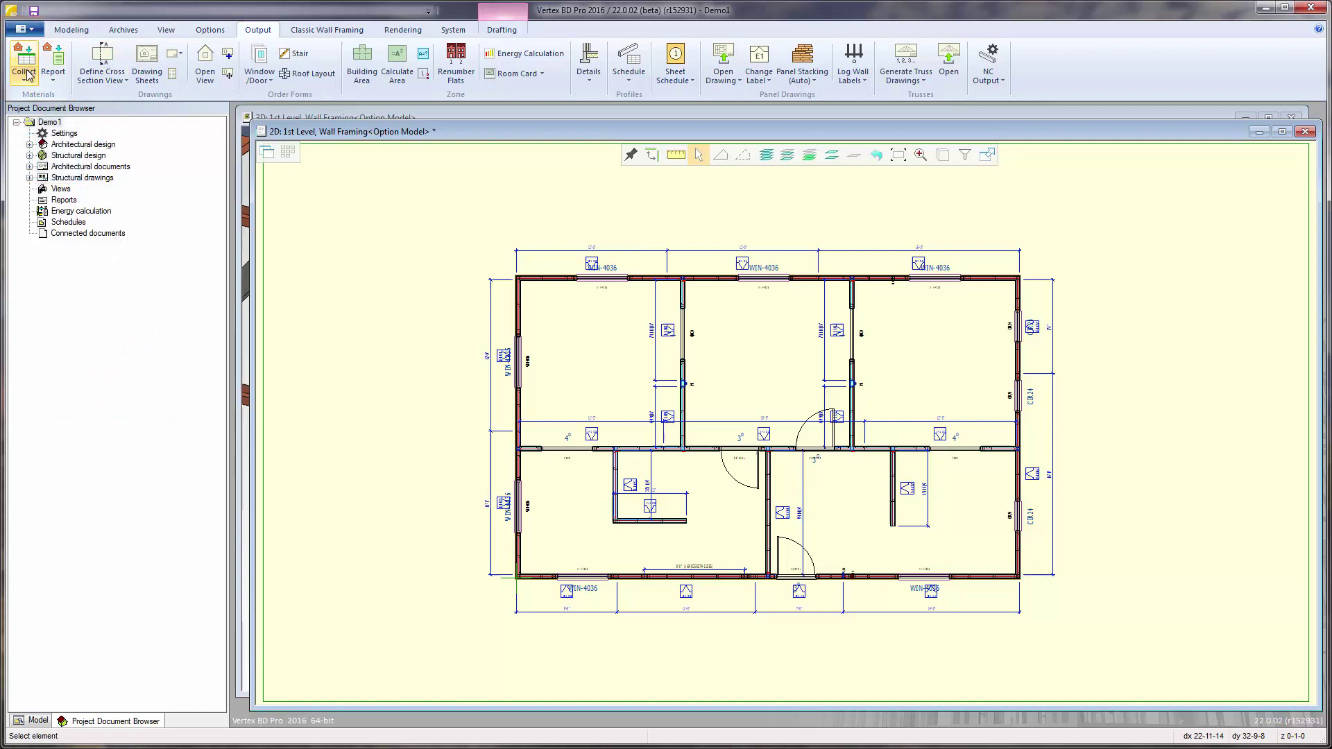
pyautogui.click(26, 79)
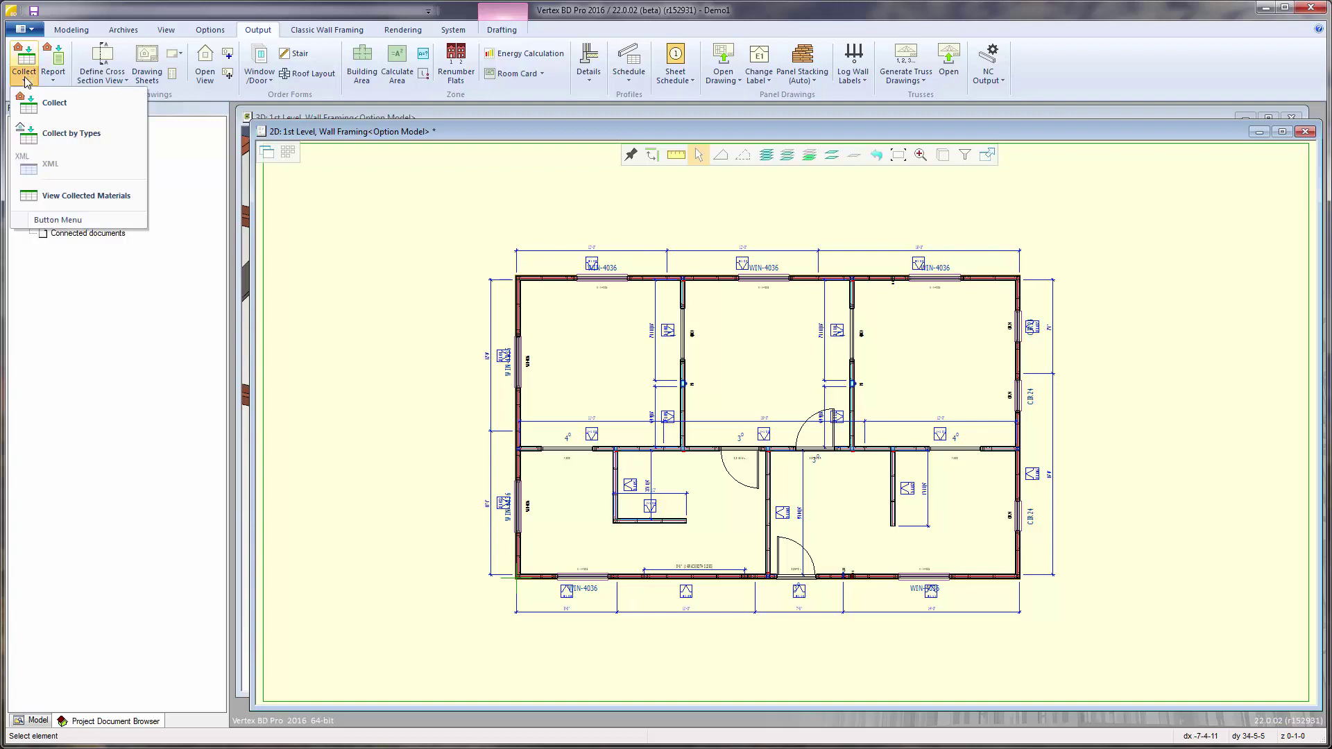
pyautogui.click(51, 104)
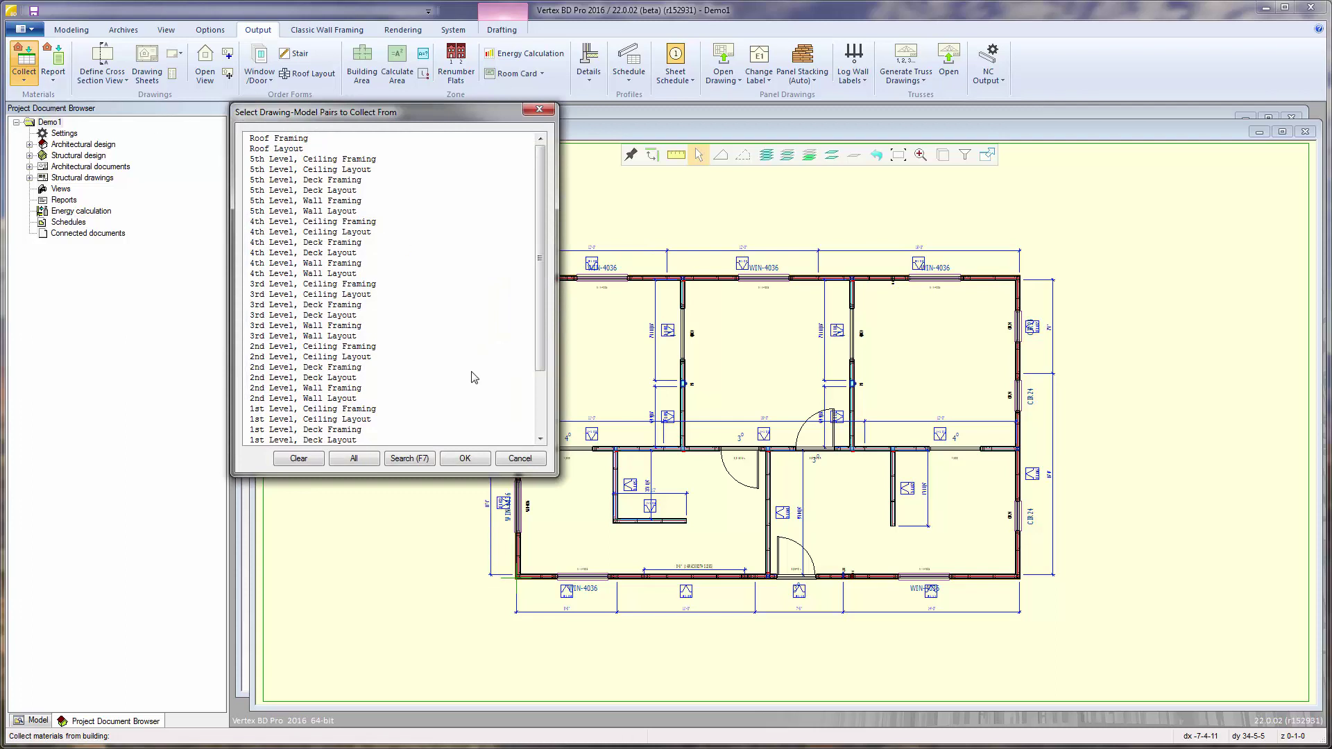
pyautogui.click(356, 460)
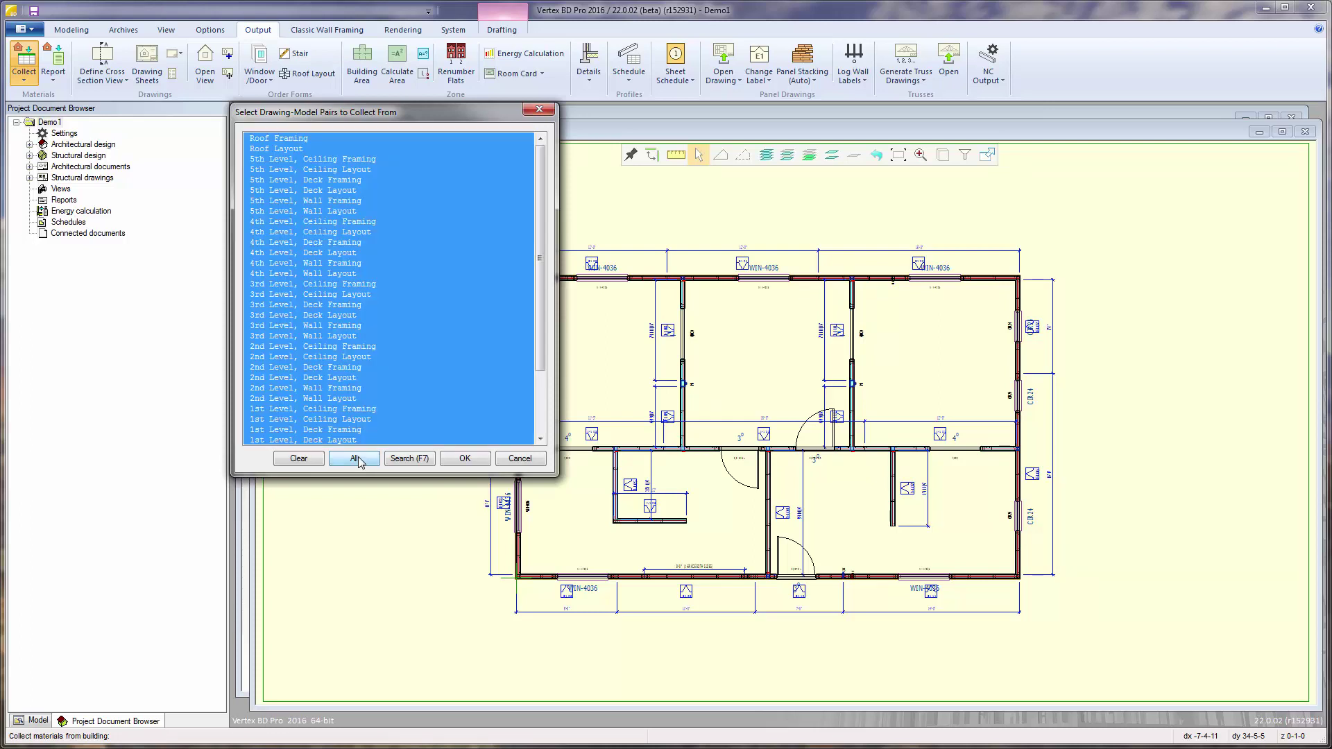
pyautogui.click(460, 460)
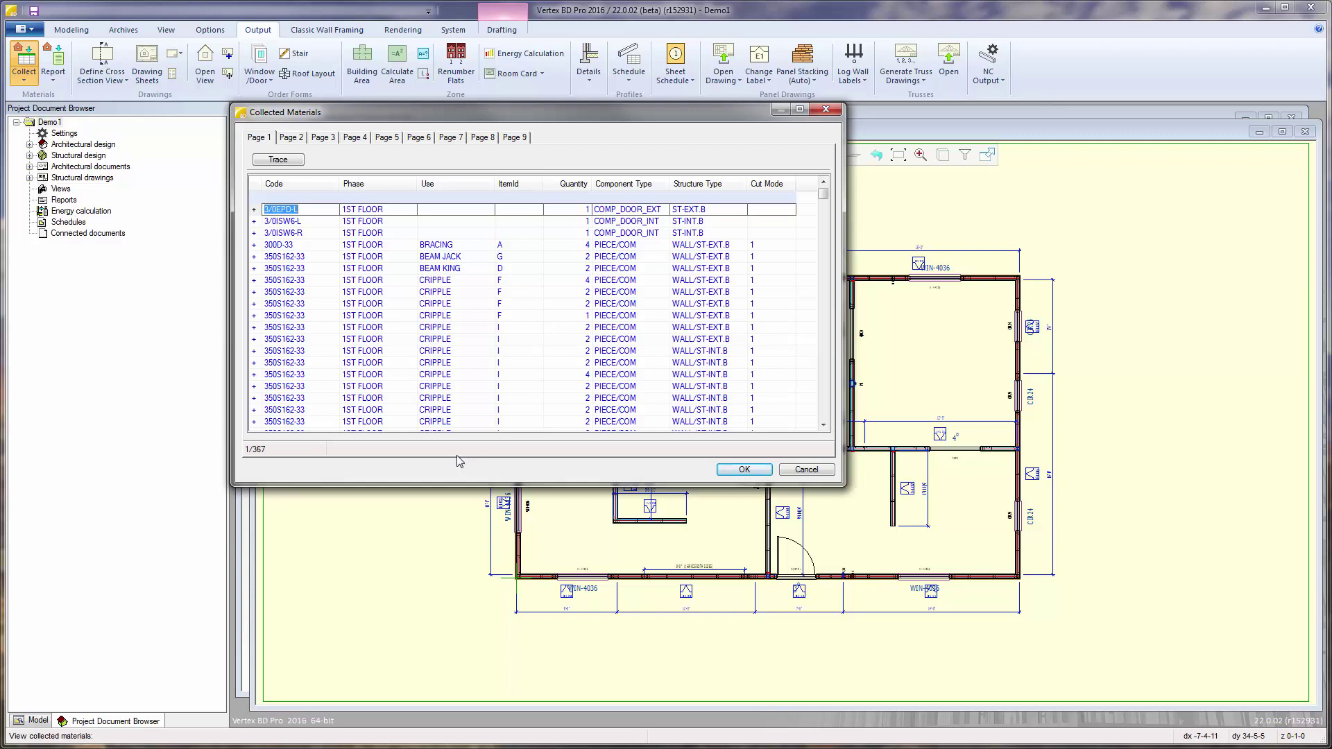
pyautogui.click(744, 471)
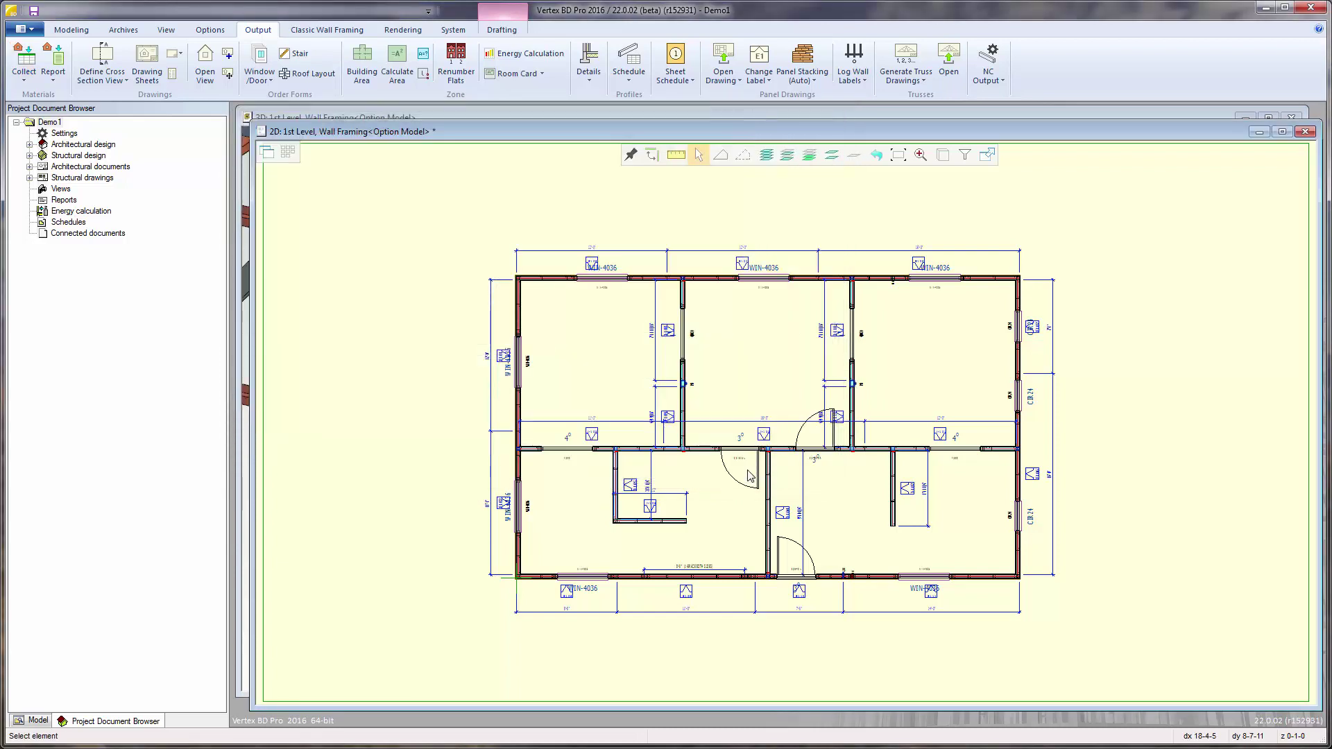
# Choose the Excel Cutting List, Wall Frame by Code output format from the Report list
pyautogui.click(56, 83)
pyautogui.click(73, 105)
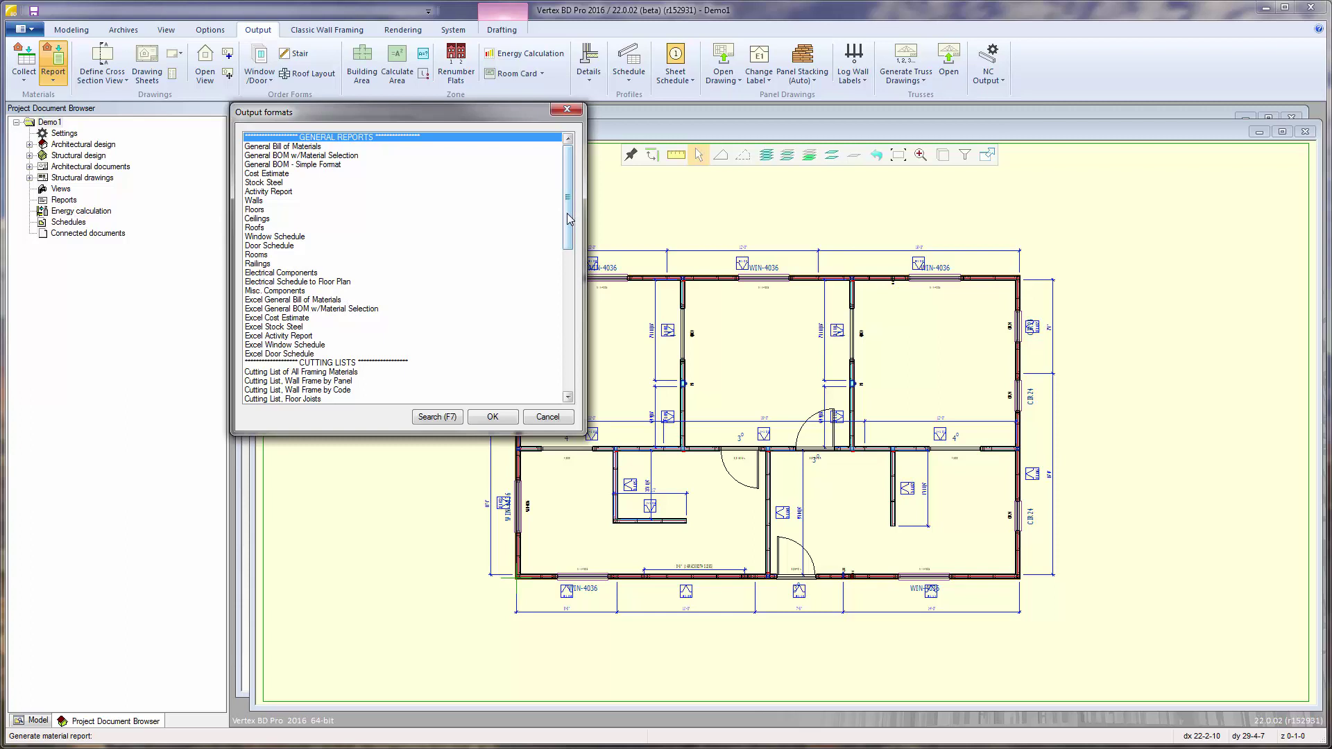
pyautogui.moveTo(568, 217); pyautogui.dragTo(576, 366)
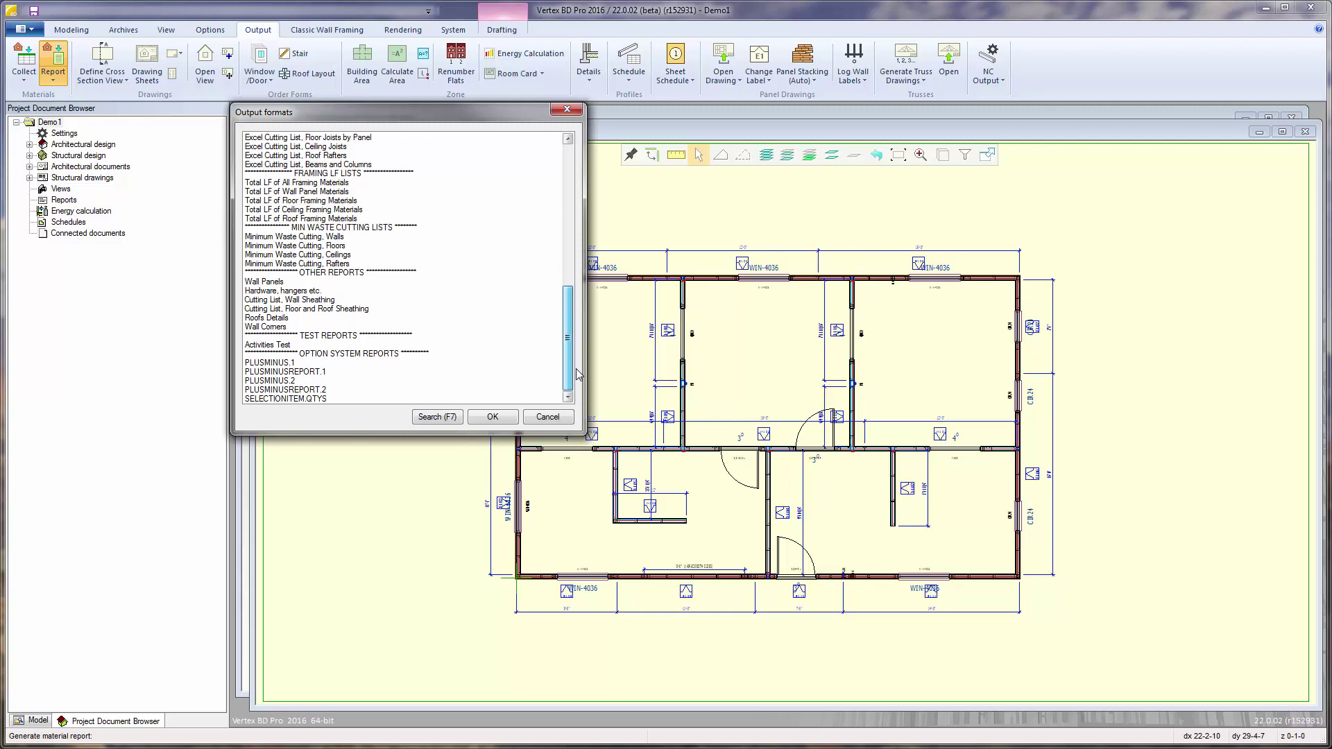
pyautogui.moveTo(580, 355); pyautogui.dragTo(571, 292)
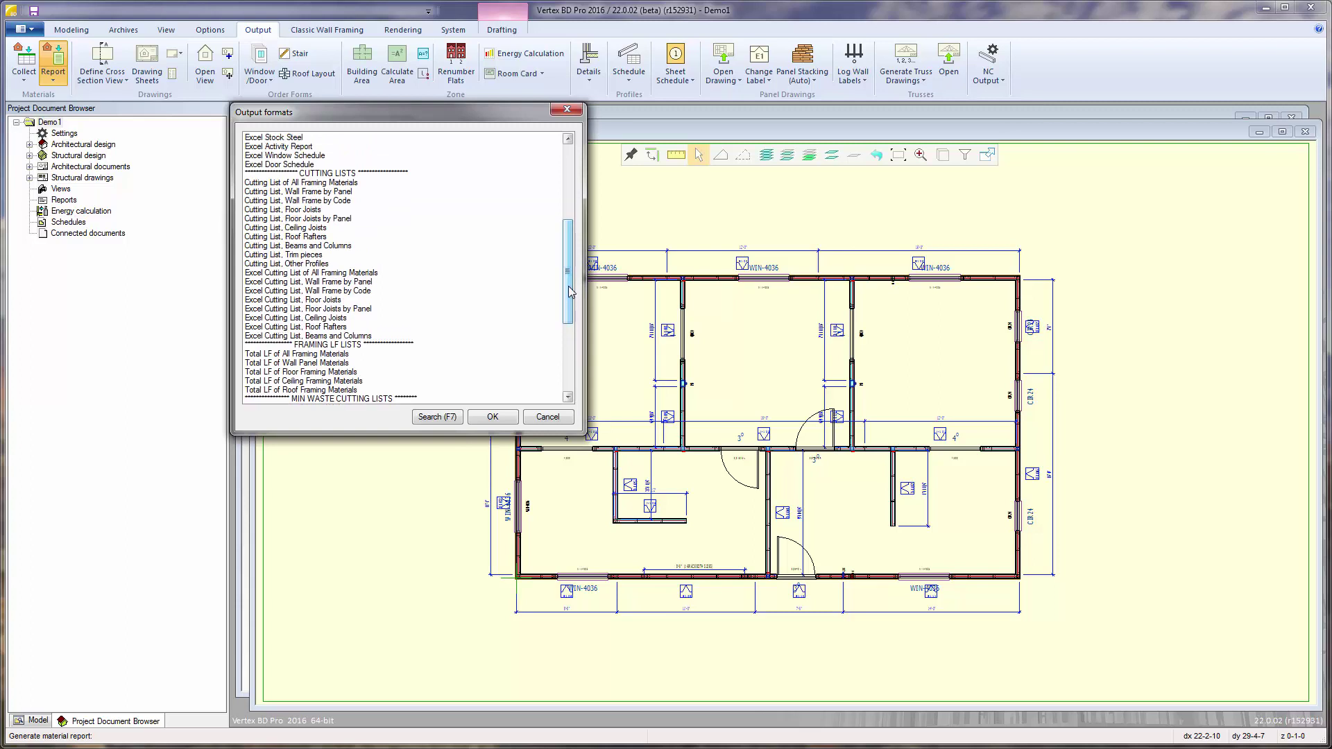
pyautogui.doubleClick(342, 291)
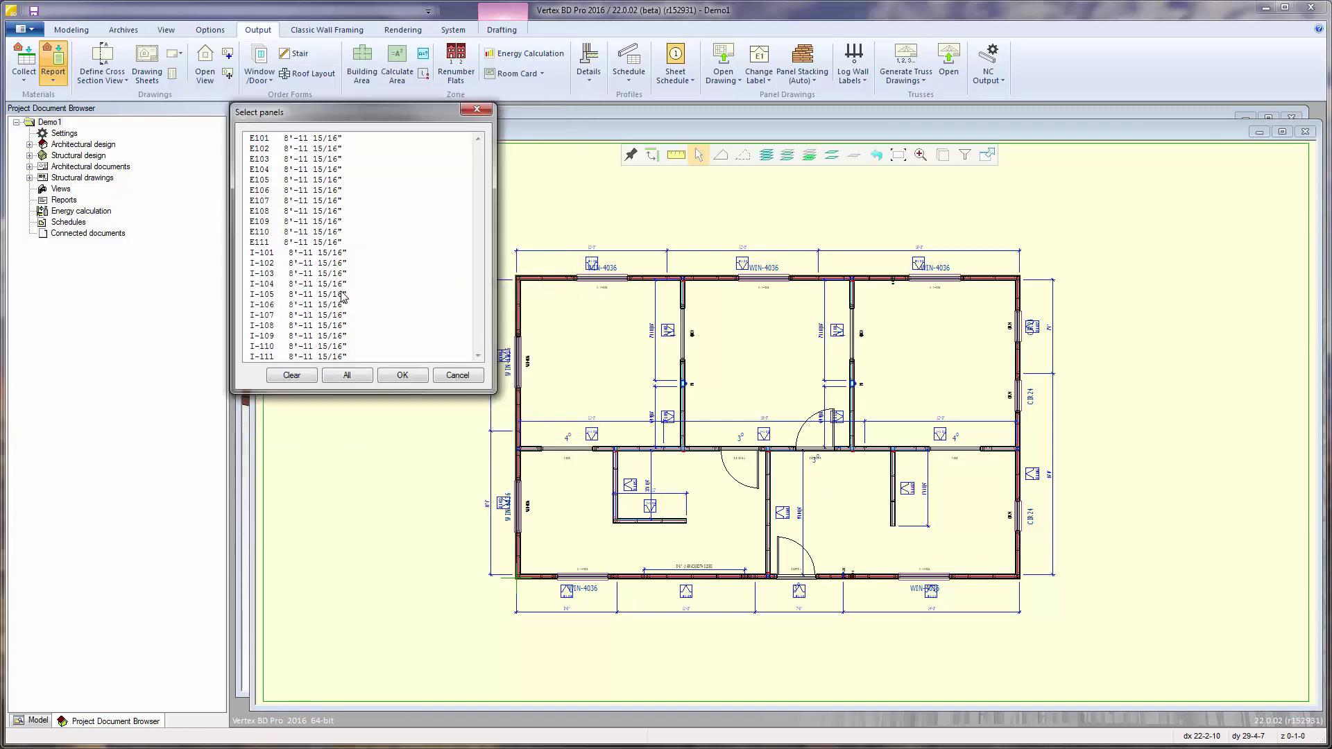
# Select all wall panels and export the cutting list to WALL FRM MTRL BY CODE.xls
pyautogui.click(364, 377)
pyautogui.click(401, 376)
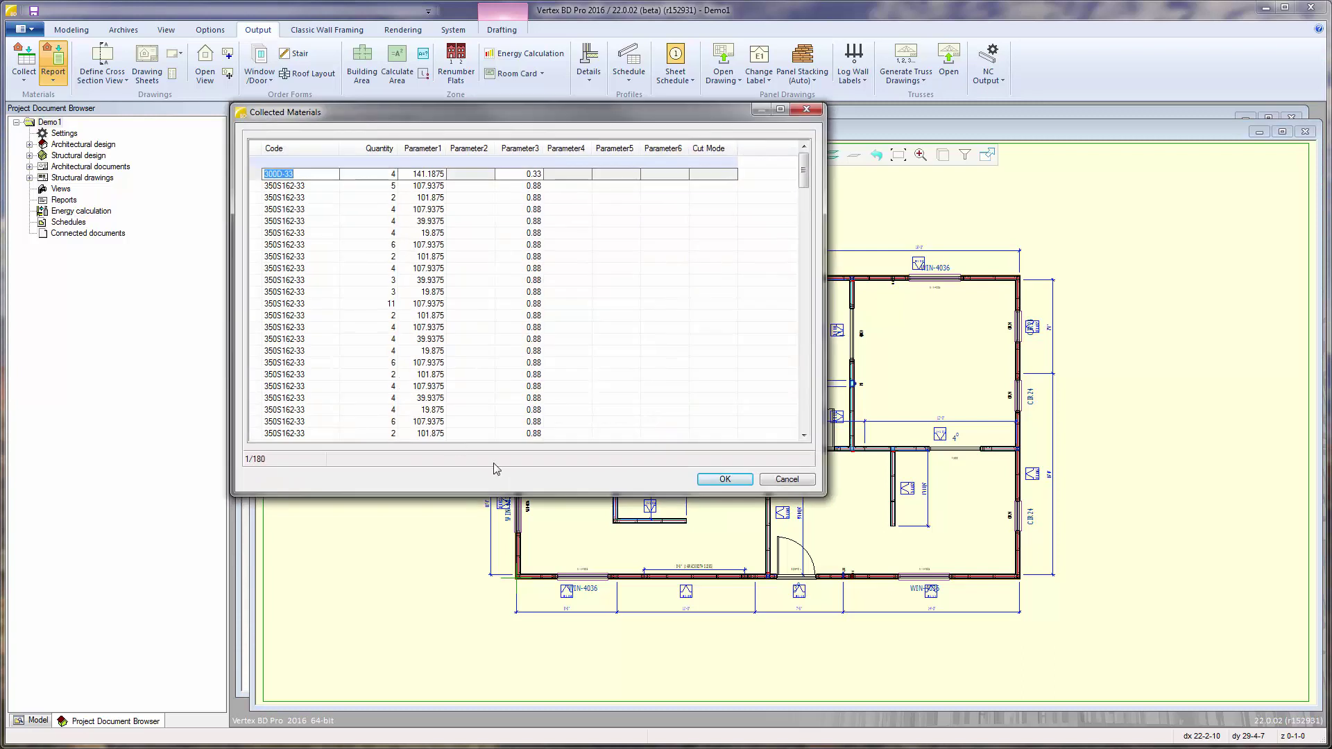
pyautogui.click(731, 478)
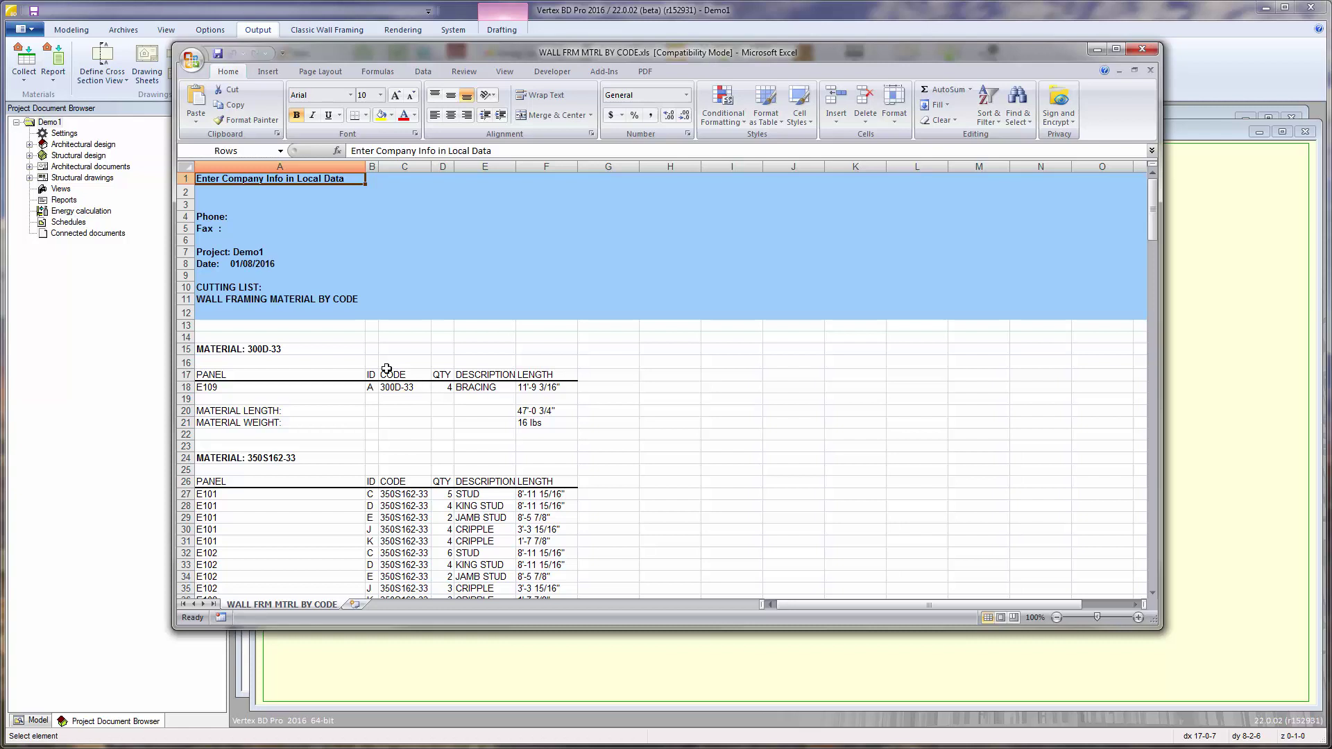
# Check the material headings, length and weight rows down to the 2561 lbs total, then close Excel
pyautogui.click(256, 348)
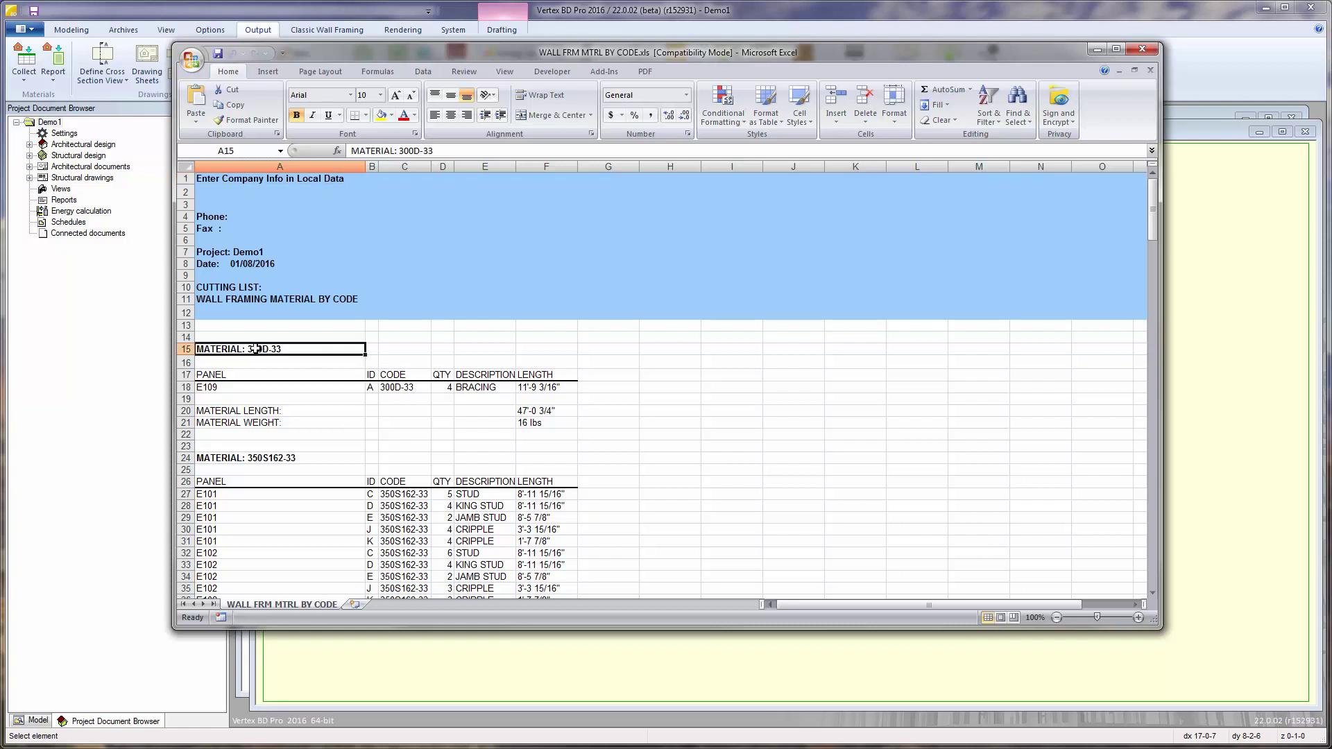
pyautogui.click(248, 458)
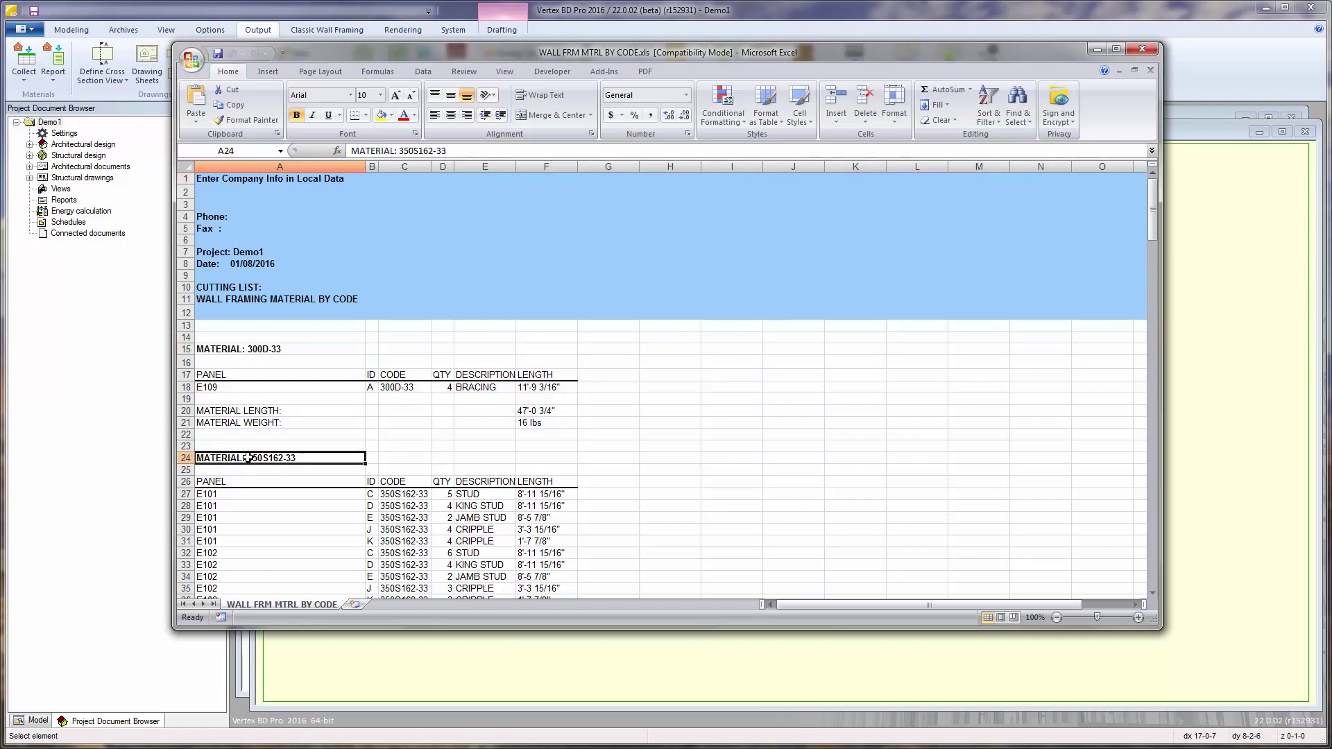
pyautogui.click(264, 412)
pyautogui.click(263, 422)
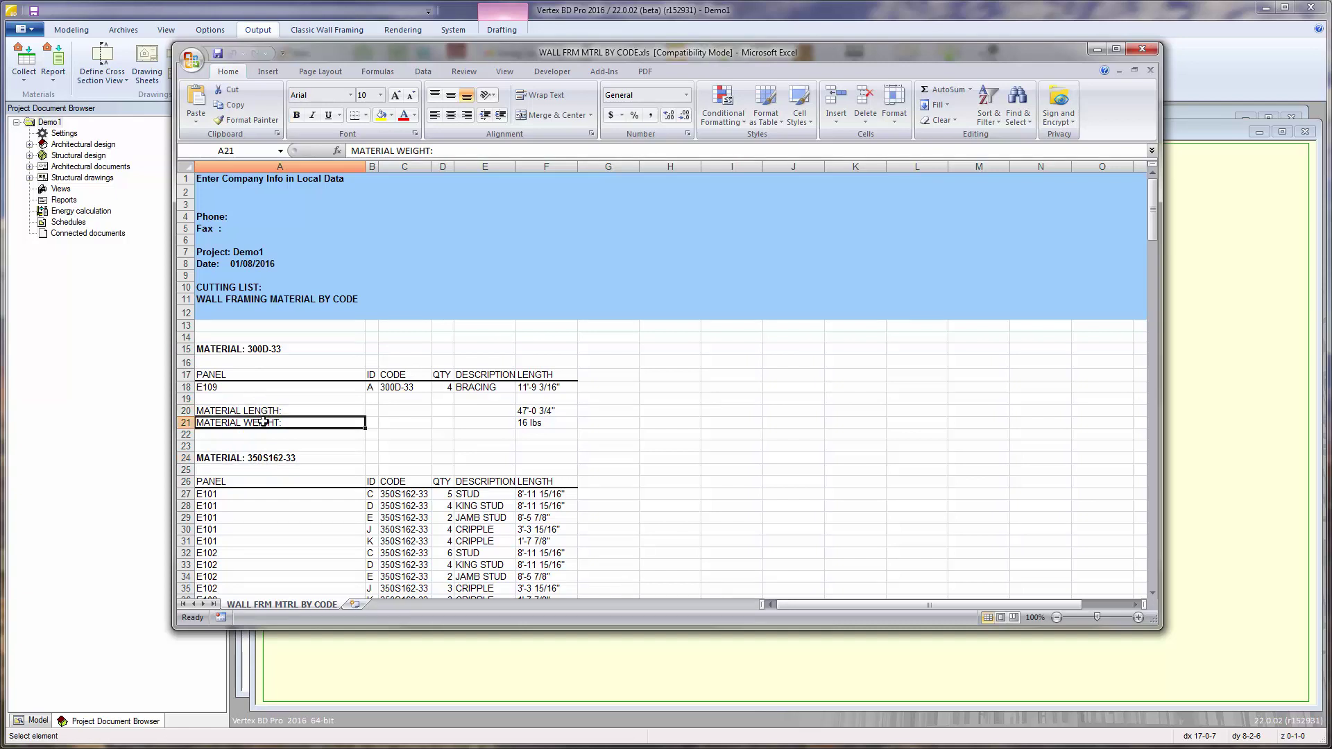
pyautogui.scroll(-20, 458, 430)
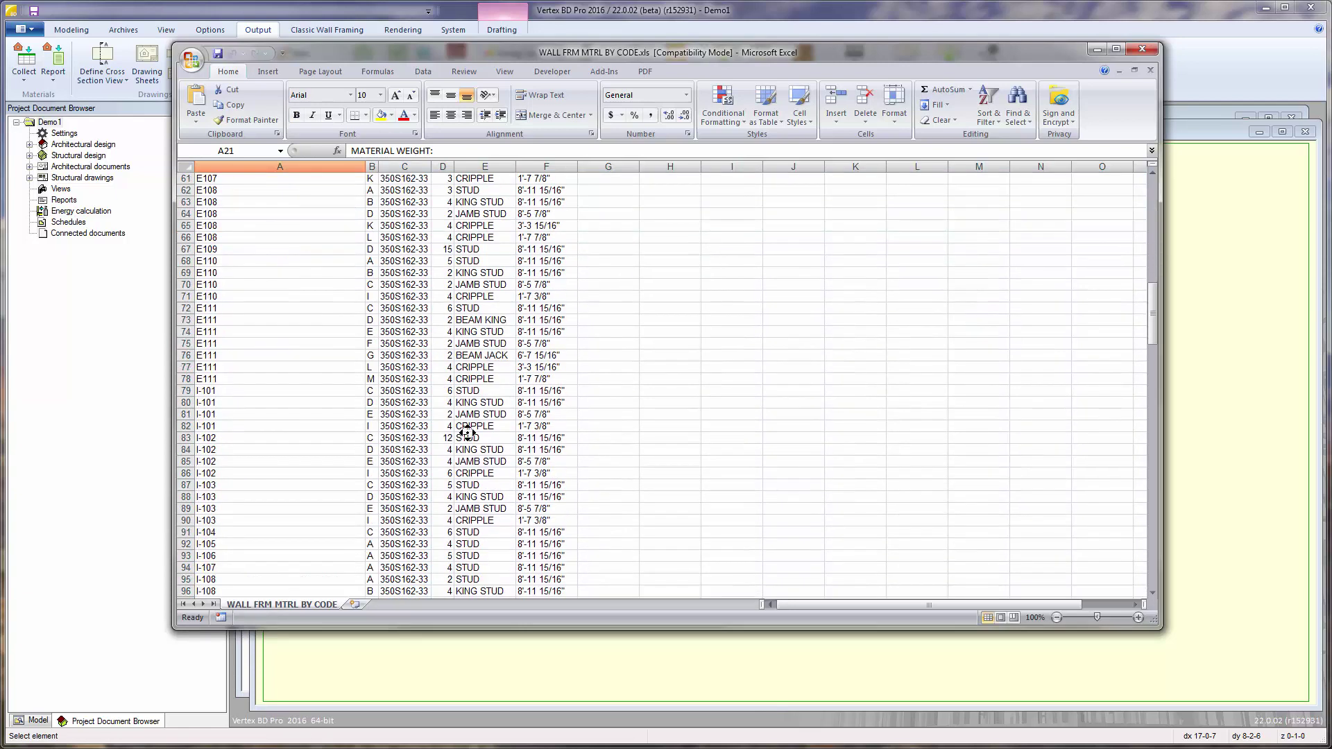
pyautogui.scroll(-20, 469, 435)
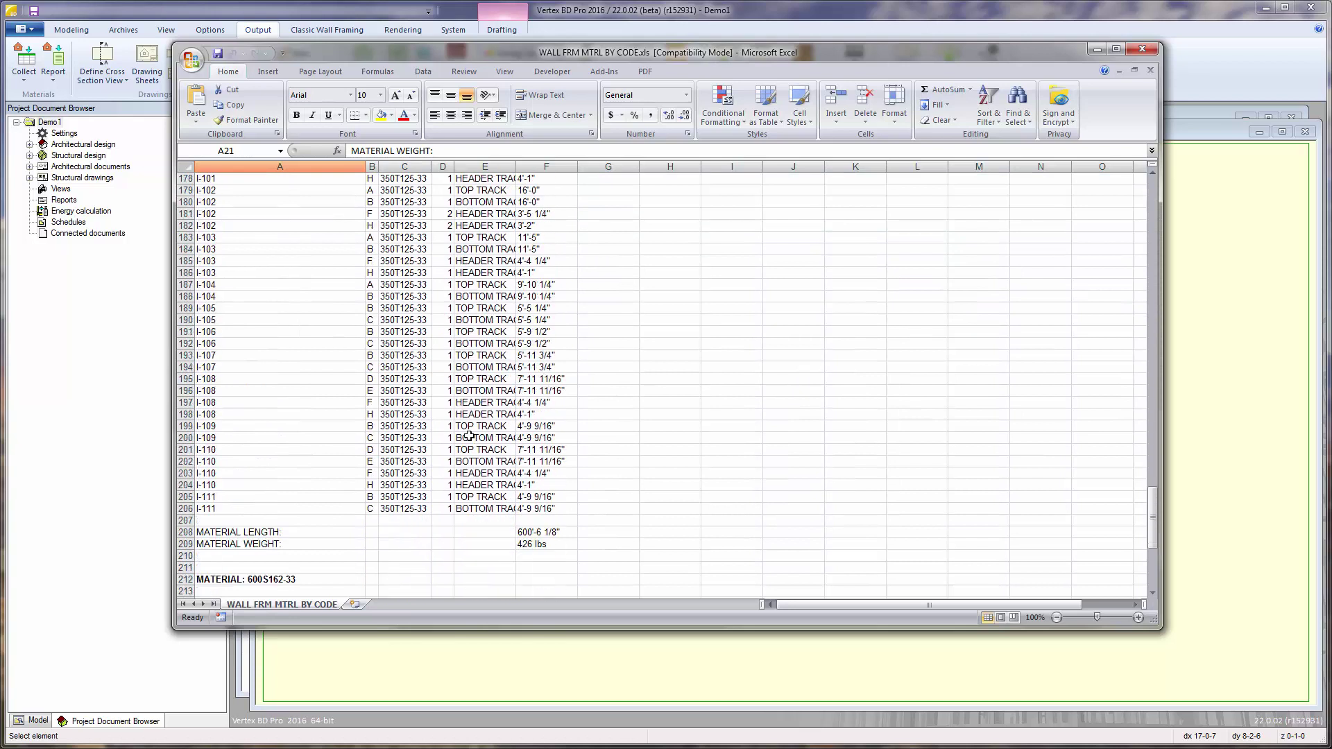
pyautogui.scroll(-7, 469, 436)
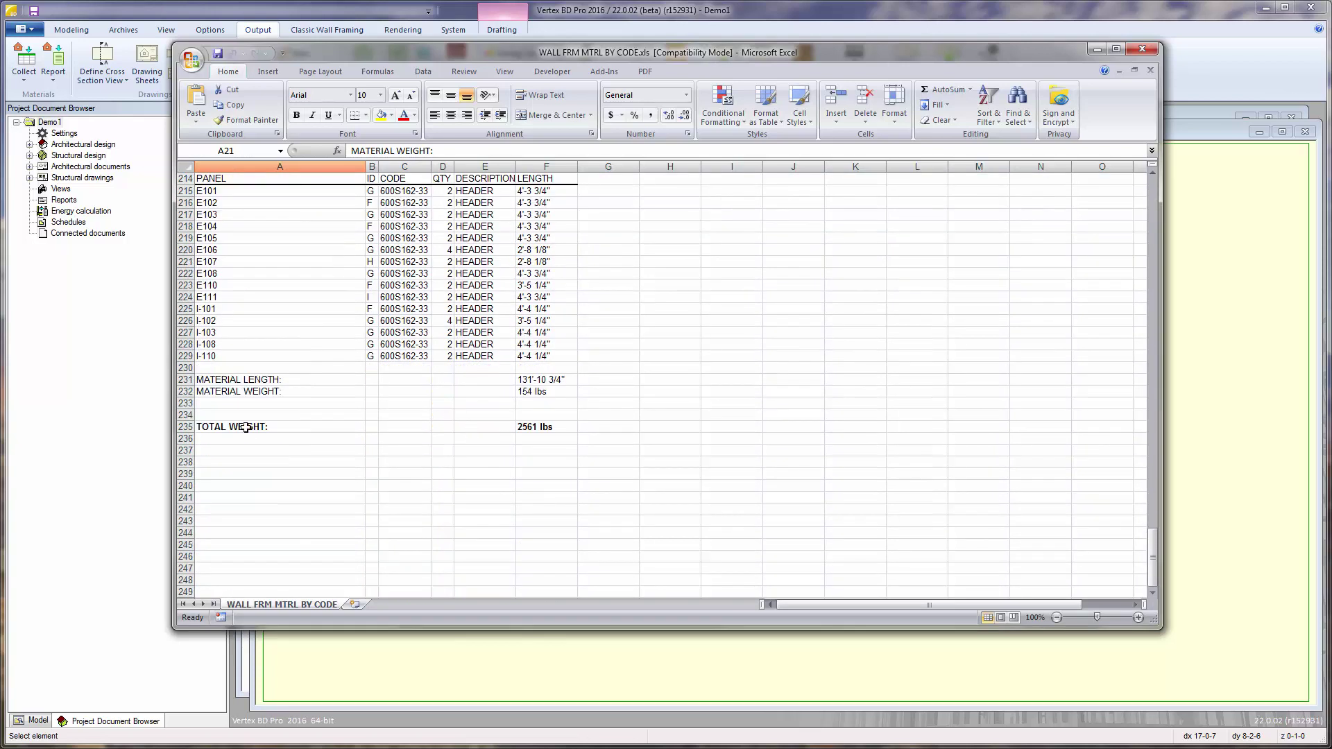
pyautogui.click(252, 426)
pyautogui.click(528, 426)
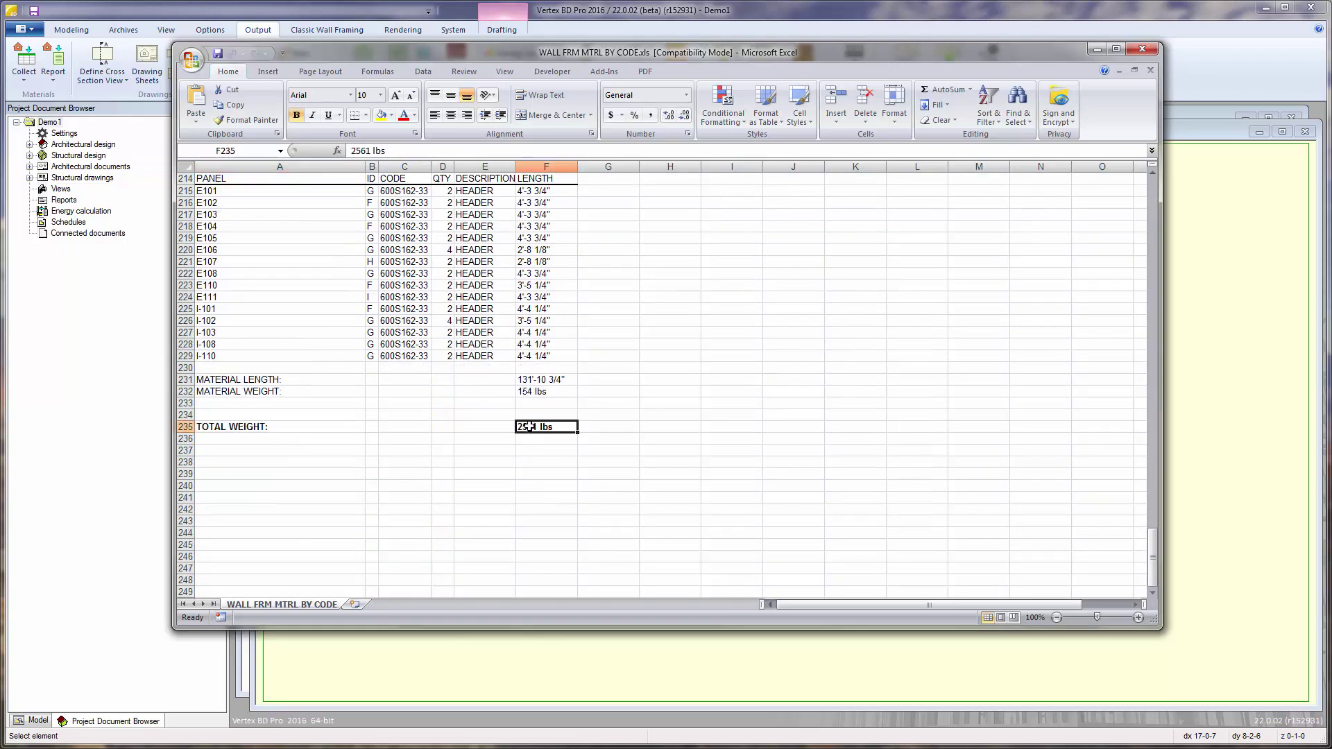
pyautogui.click(1144, 51)
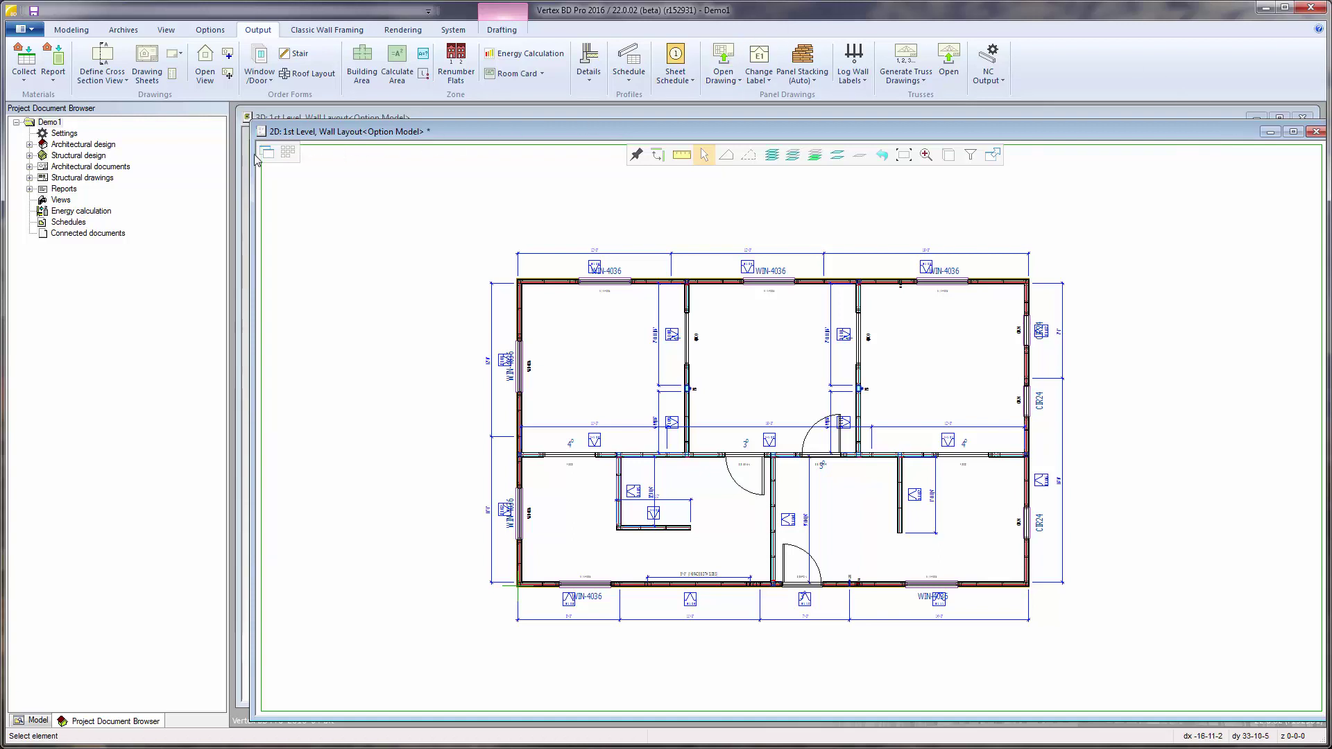
# Generate the Stock Steel report (3256 LF, $284.00) from collected materials and close it
pyautogui.click(57, 82)
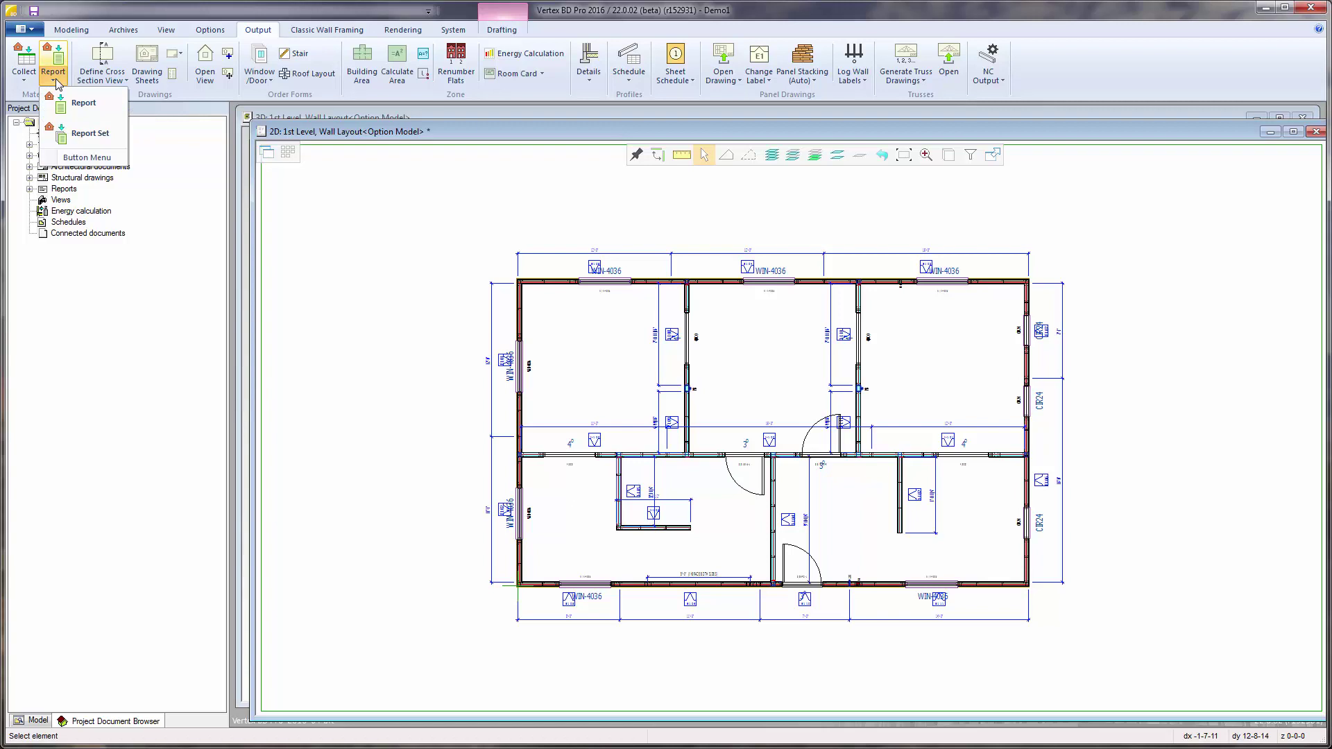
pyautogui.click(80, 103)
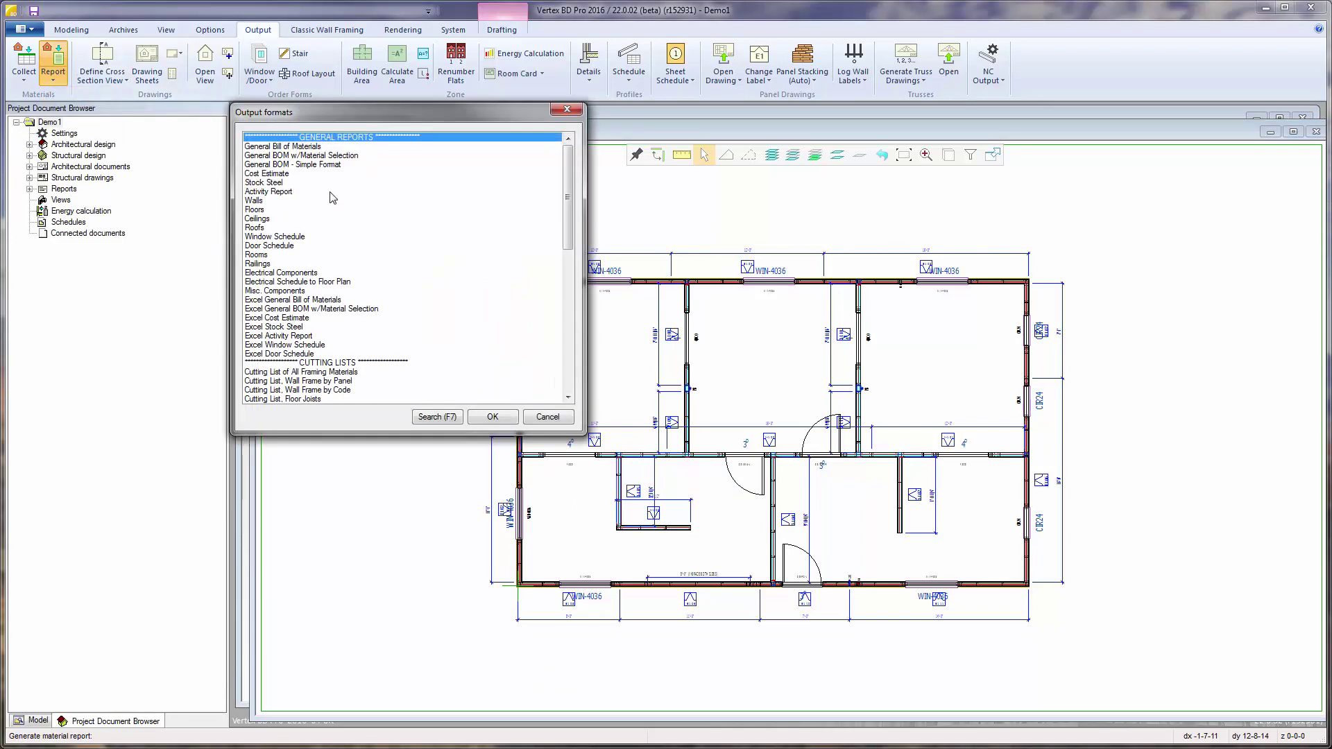
pyautogui.doubleClick(270, 182)
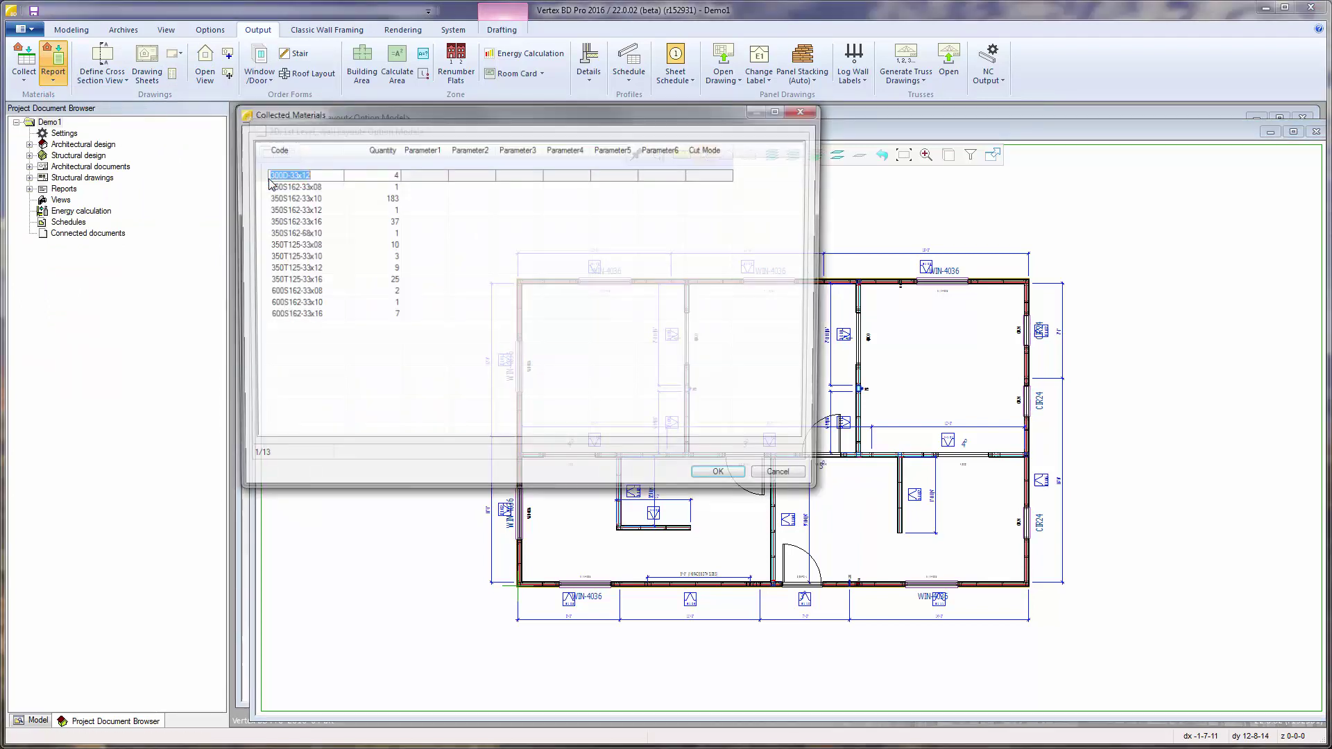
pyautogui.click(732, 479)
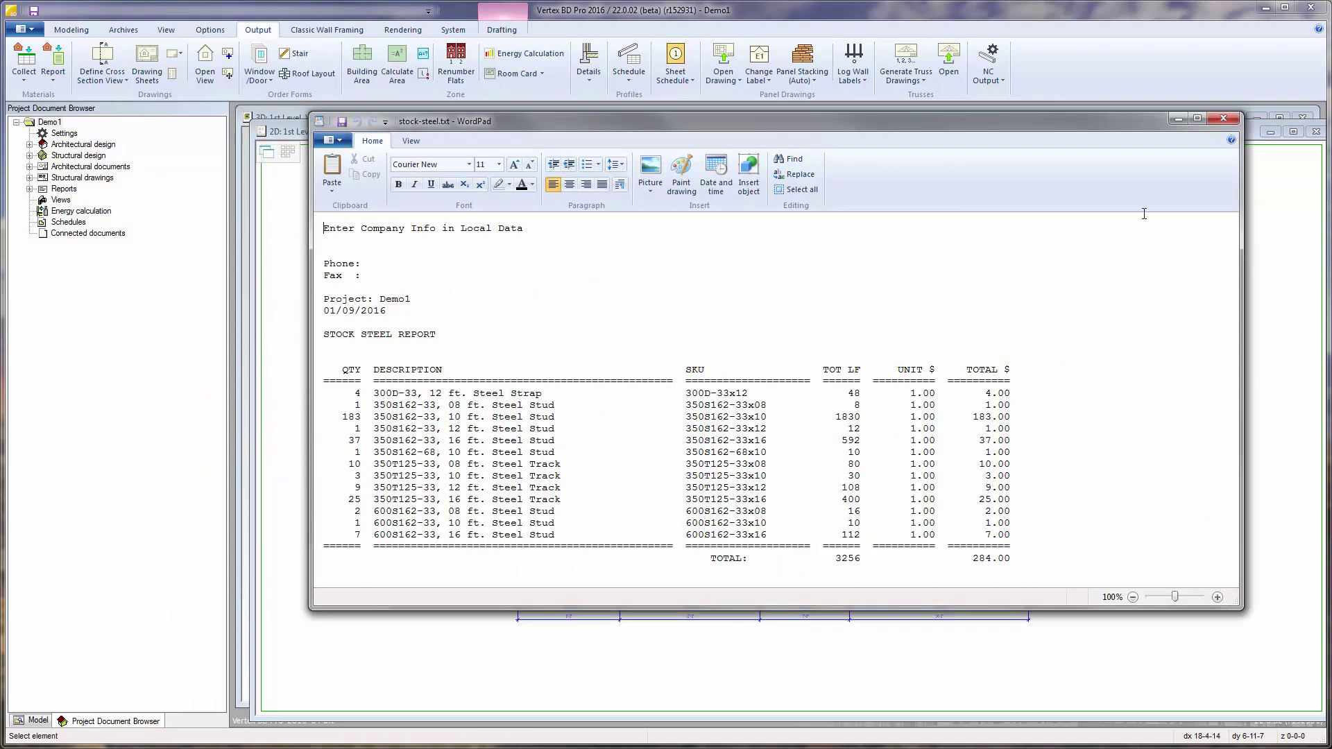
pyautogui.click(1223, 118)
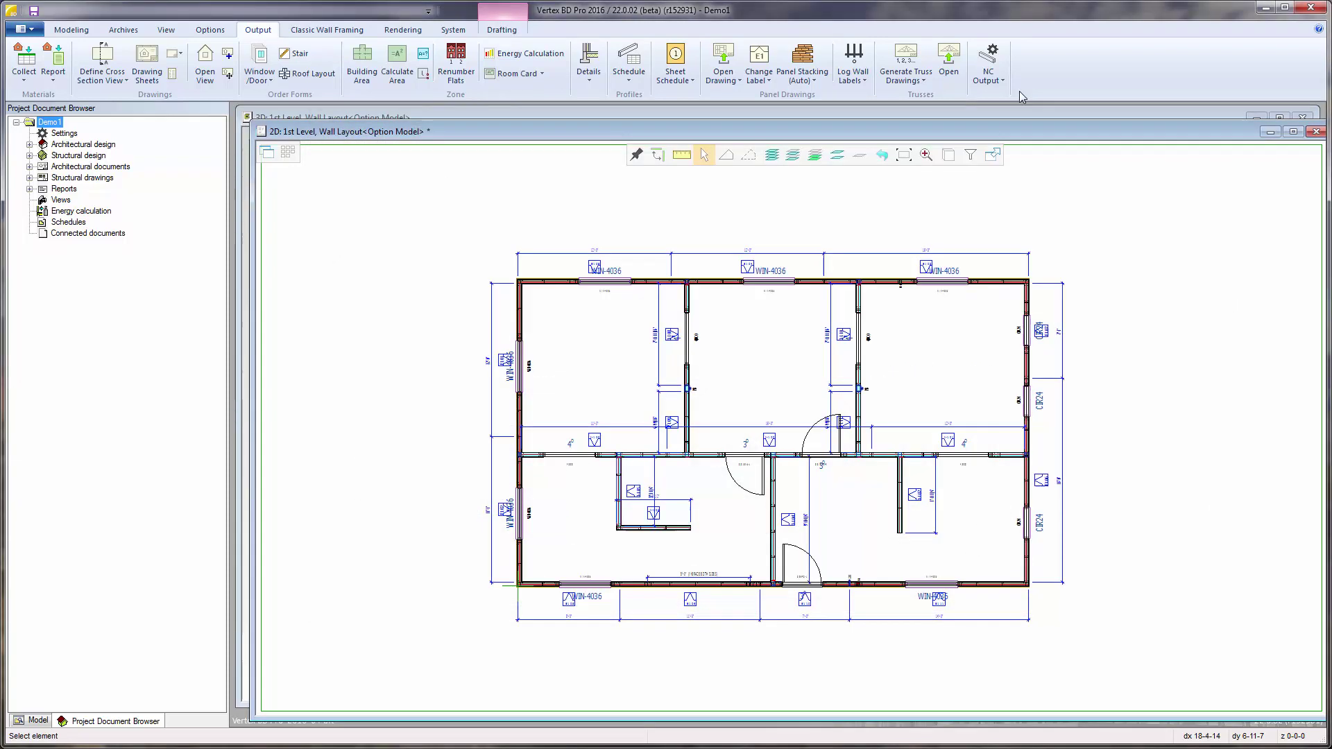
# Generate the General Bill of Materials report general-bom.txt from the collected materials
pyautogui.click(53, 76)
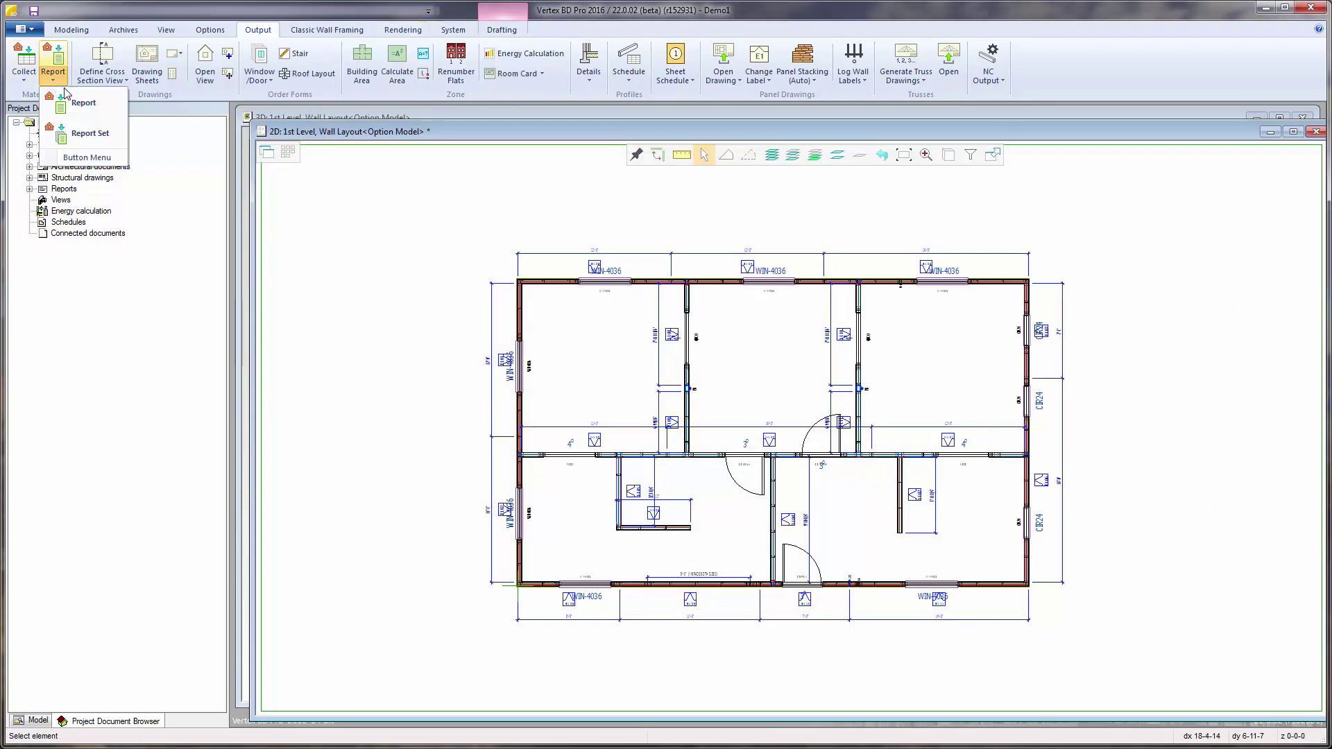
pyautogui.click(73, 102)
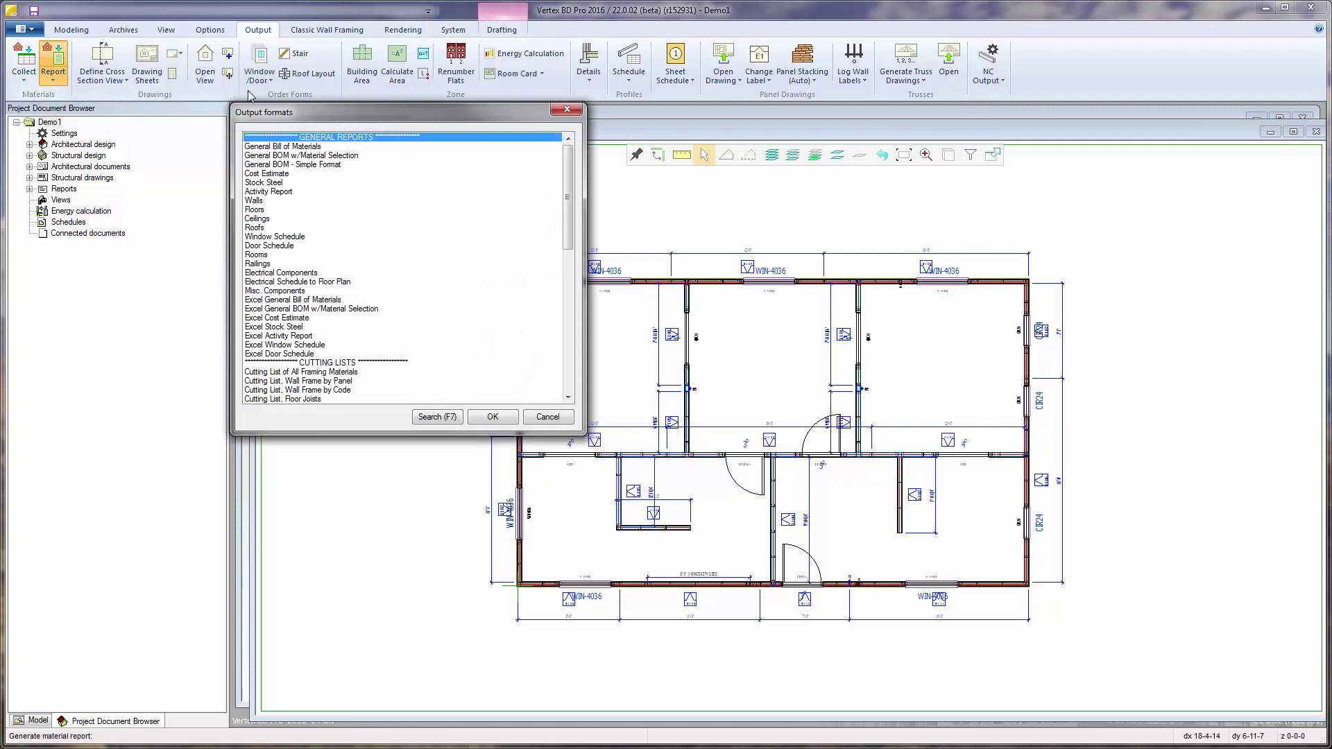
pyautogui.doubleClick(306, 149)
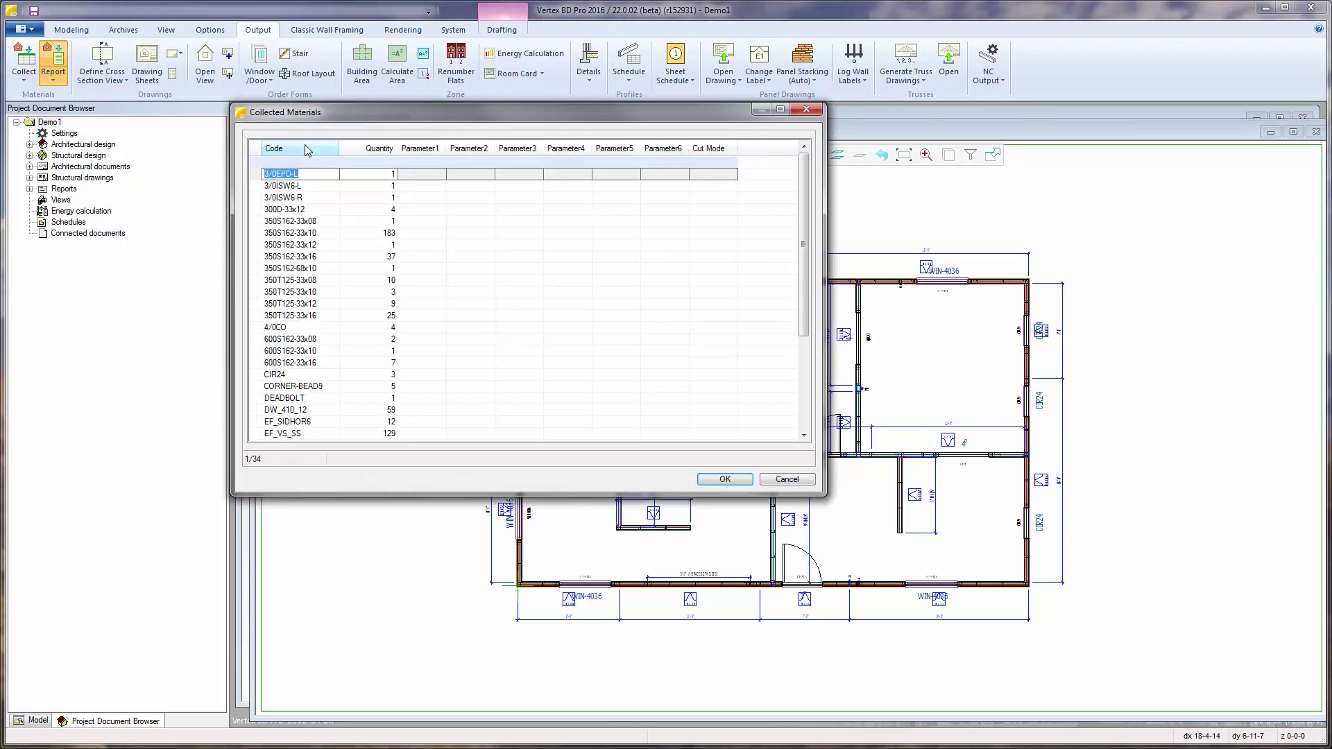
pyautogui.click(722, 478)
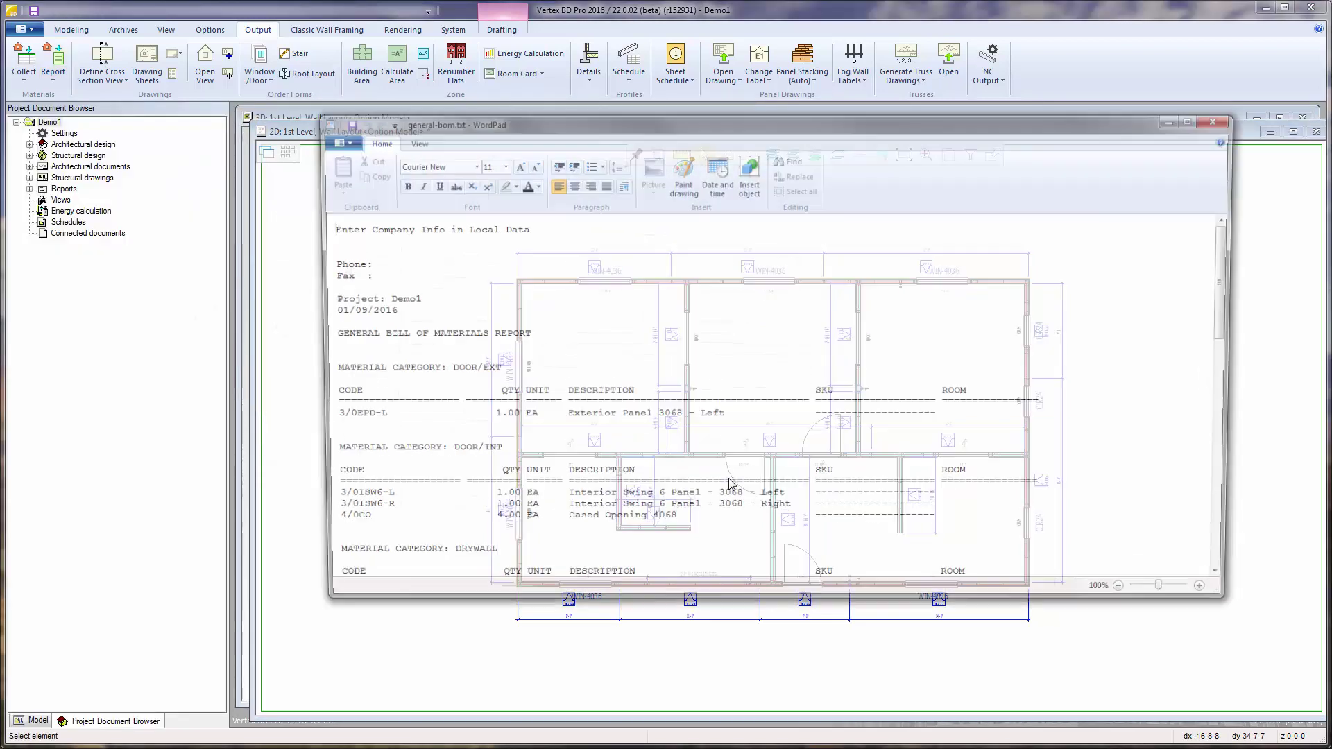
pyautogui.scroll(-2, 731, 474)
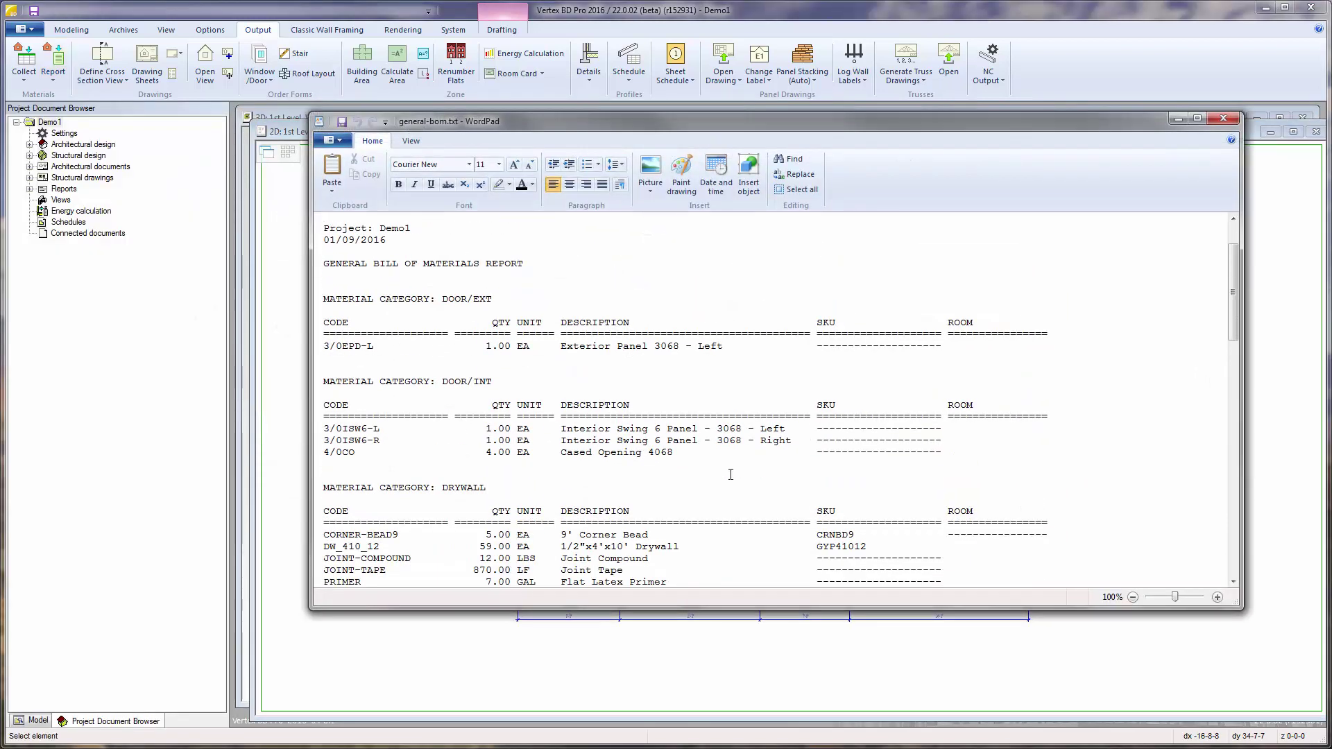
pyautogui.scroll(-3, 731, 474)
pyautogui.scroll(-14, 731, 475)
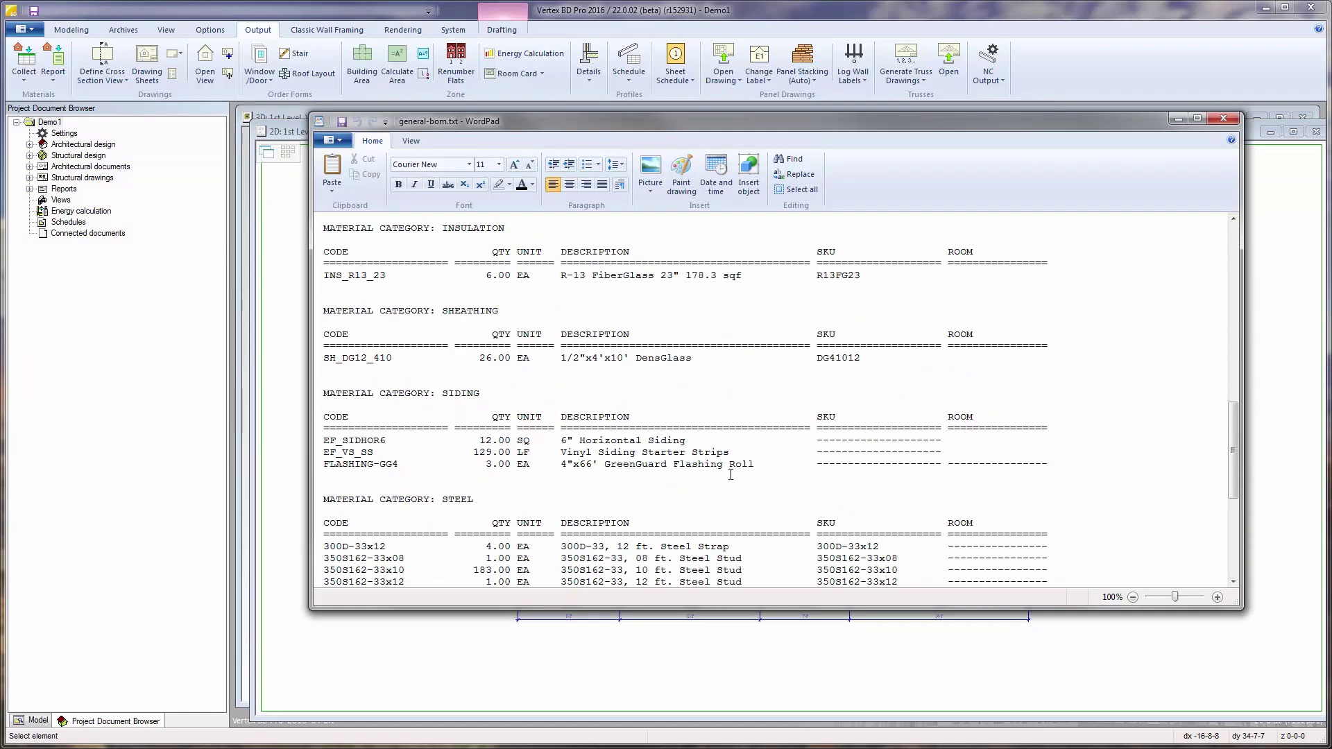
pyautogui.scroll(-8, 731, 474)
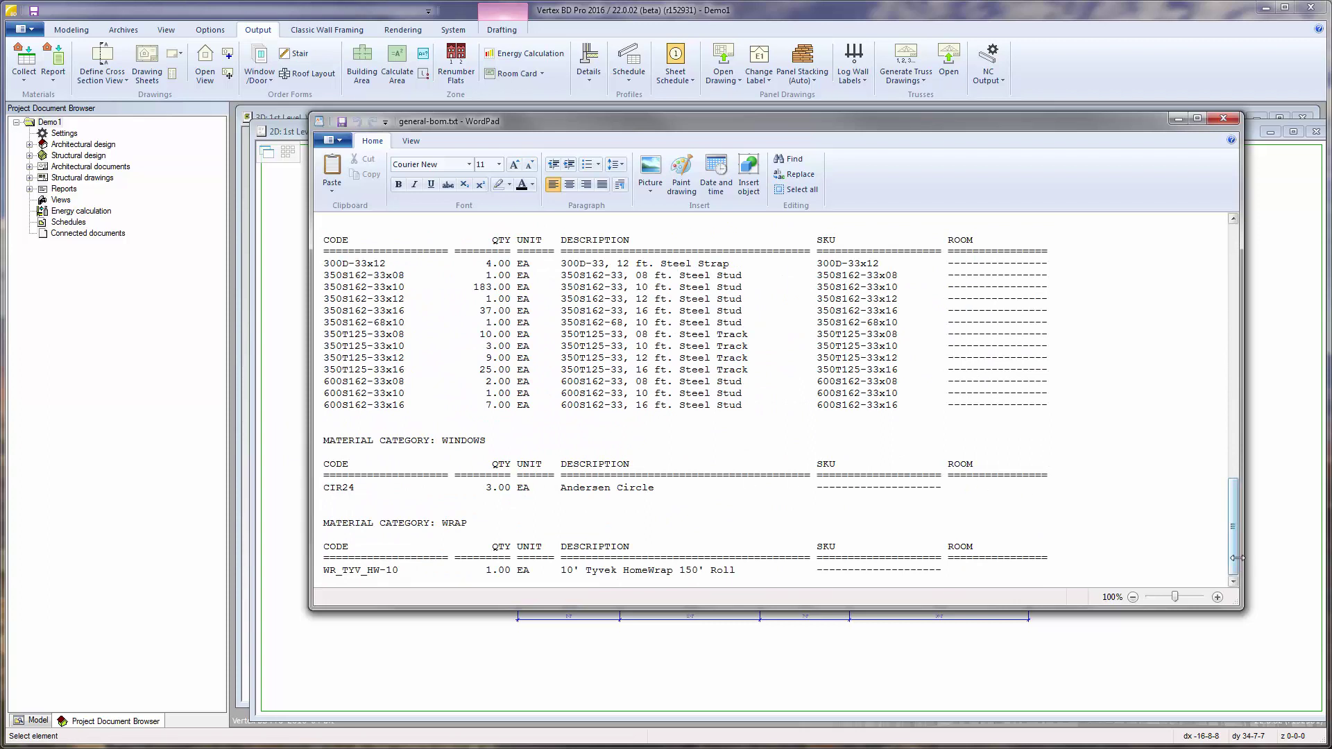
pyautogui.moveTo(1233, 563); pyautogui.dragTo(1228, 540)
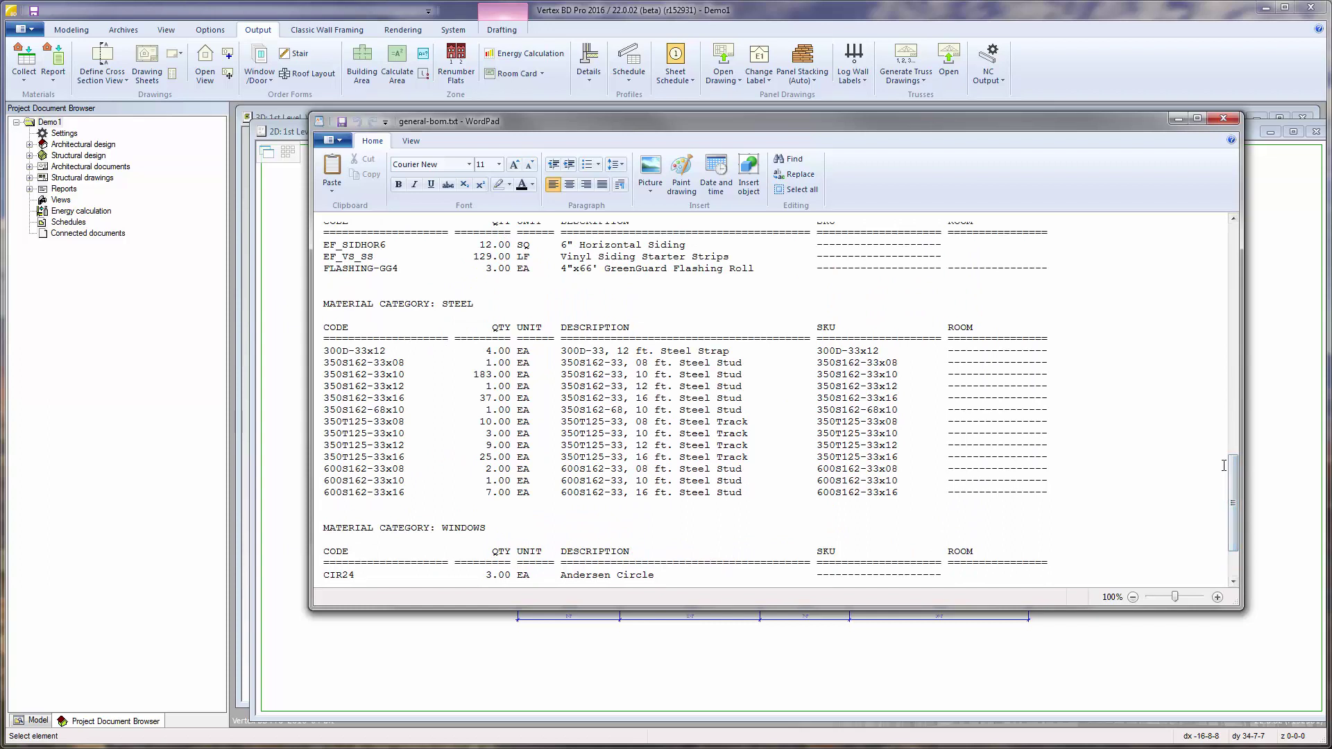